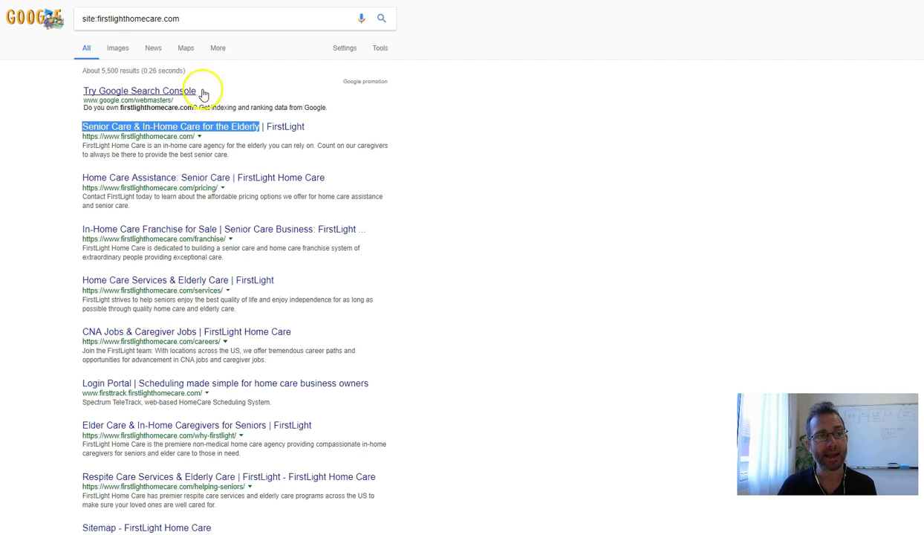
- Highlight the domain in the site:firstlighthomecare.com query and scroll through its roughly 5,500 Google results
{"action": "left_click_drag", "start_coordinate": [104, 19], "coordinate": [208, 16]}
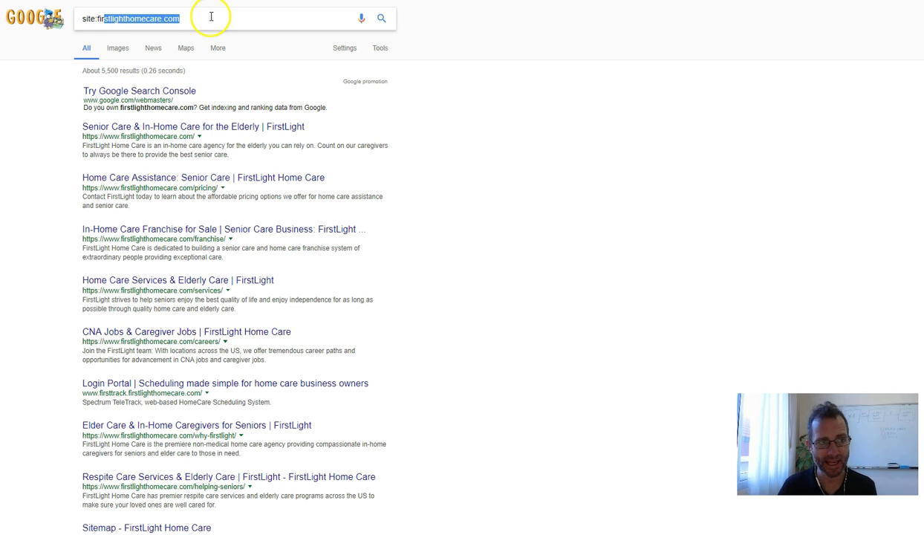
{"action": "scroll", "coordinate": [293, 165], "scroll_direction": "down", "scroll_amount": 5}
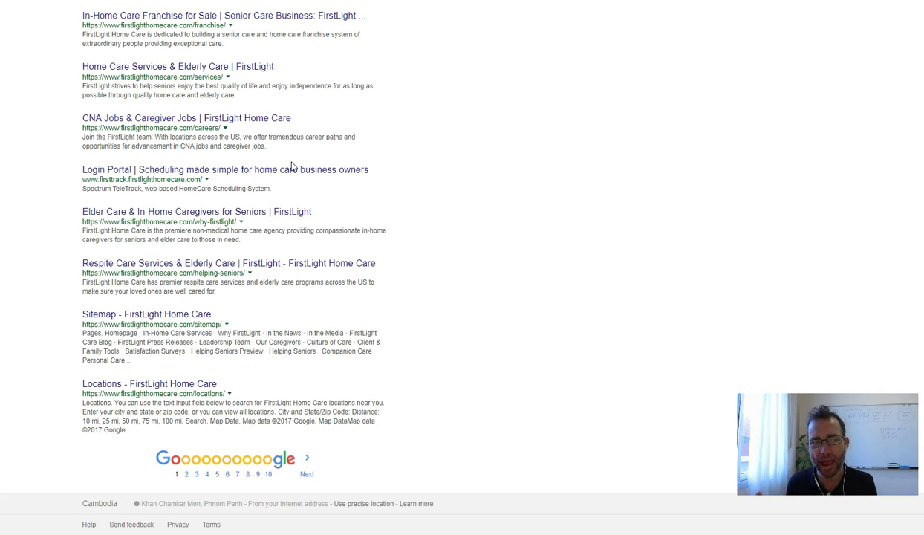
{"action": "scroll", "coordinate": [292, 168], "scroll_direction": "up", "scroll_amount": 3}
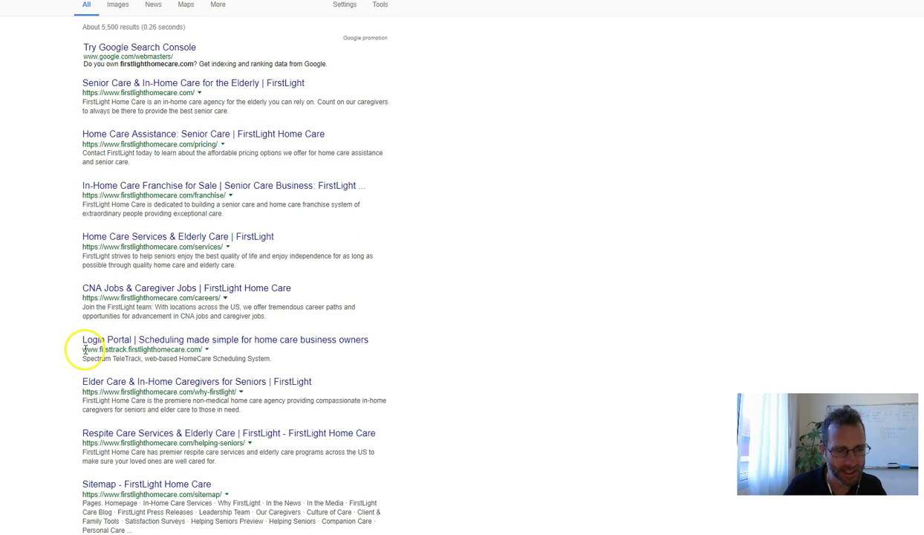
{"action": "double_click", "coordinate": [90, 391]}
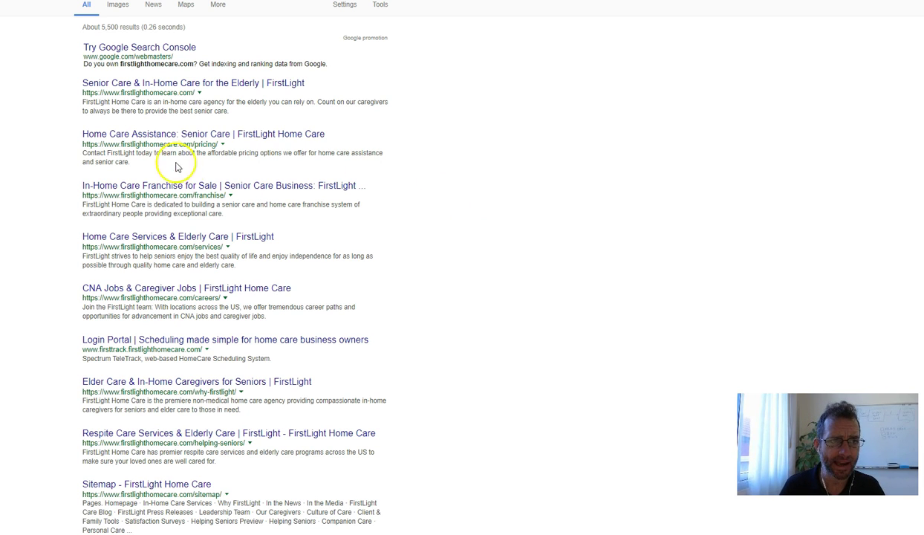
{"action": "left_click_drag", "start_coordinate": [83, 83], "coordinate": [299, 83]}
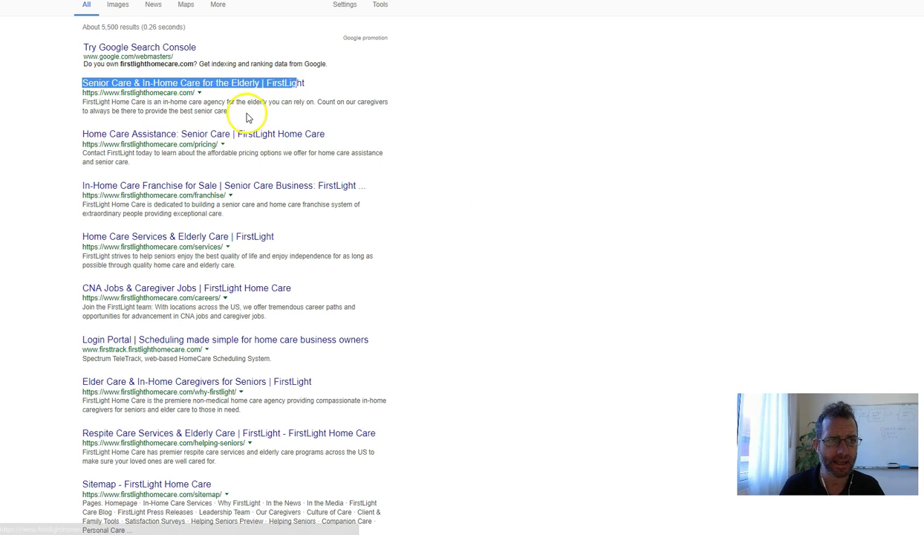
{"action": "left_click_drag", "start_coordinate": [247, 117], "coordinate": [82, 93]}
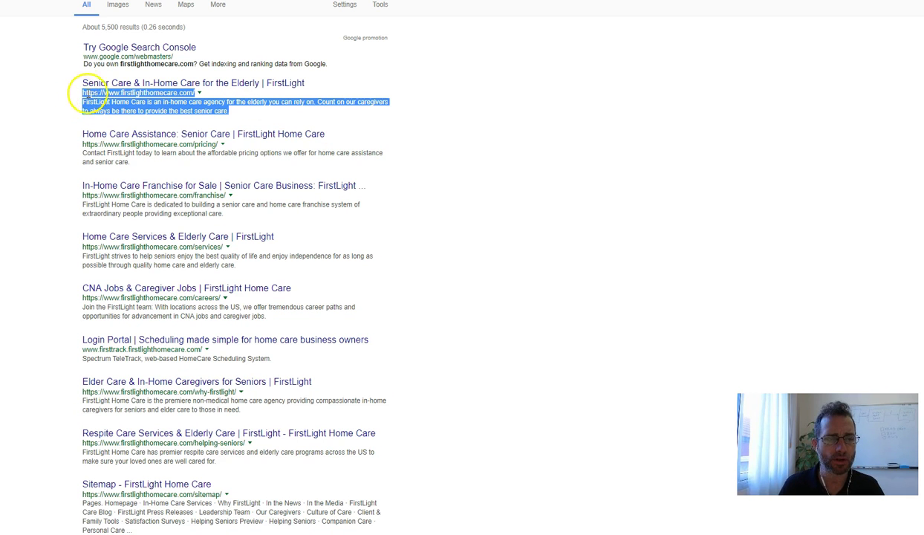
{"action": "left_click", "coordinate": [39, 115]}
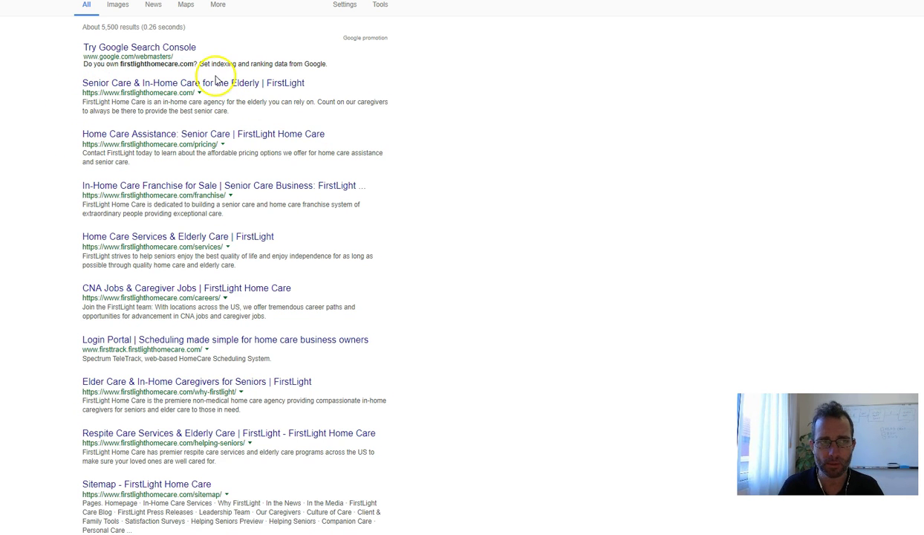
{"action": "left_click", "coordinate": [291, 133]}
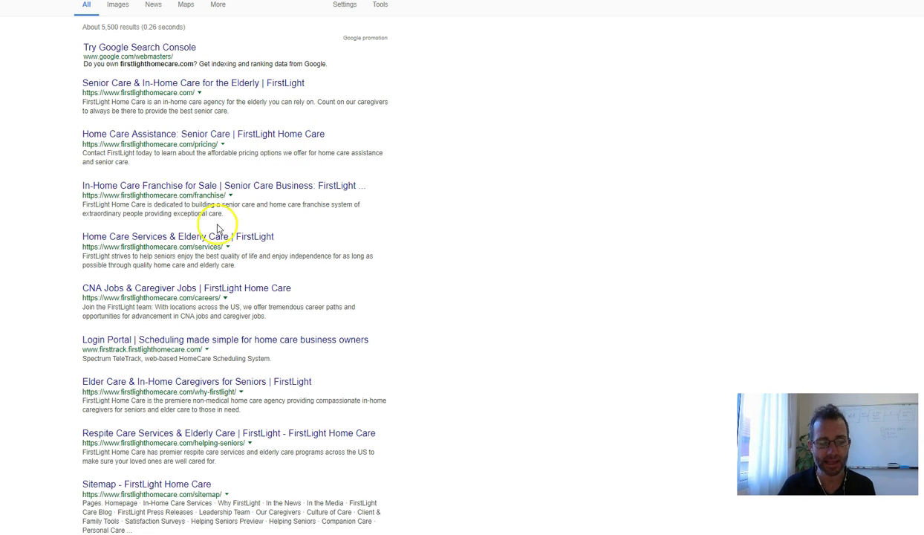
{"action": "scroll", "coordinate": [245, 297], "scroll_direction": "down", "scroll_amount": 3}
{"action": "scroll", "coordinate": [259, 321], "scroll_direction": "up", "scroll_amount": 3}
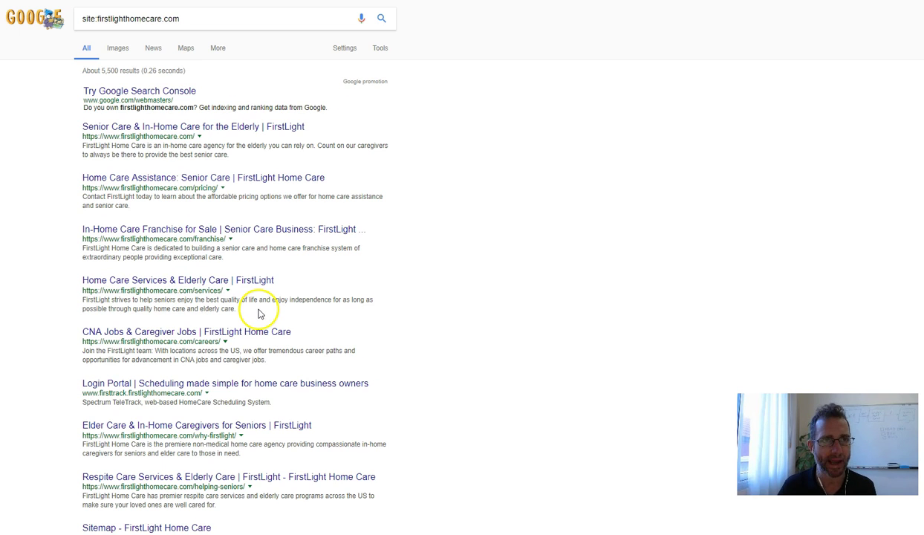
{"action": "left_click_drag", "start_coordinate": [69, 126], "coordinate": [86, 136]}
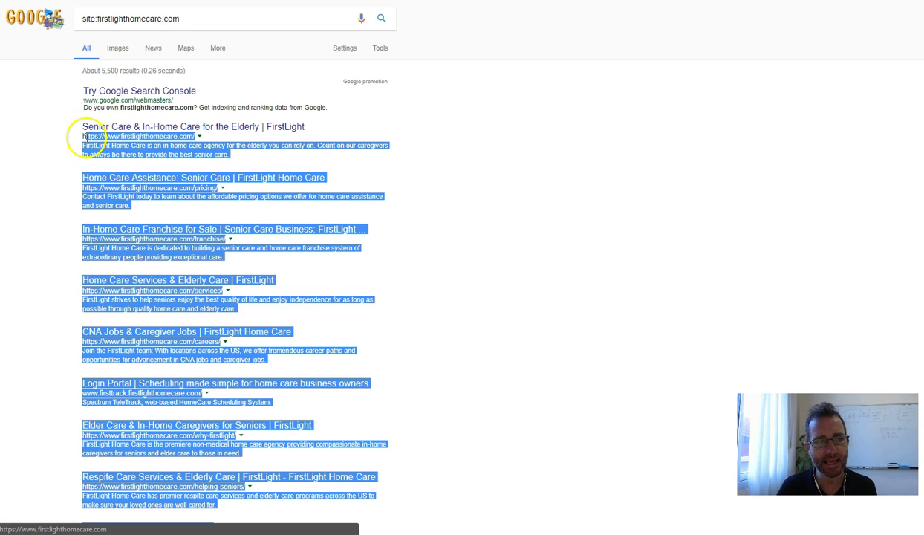
{"action": "left_click", "coordinate": [254, 144]}
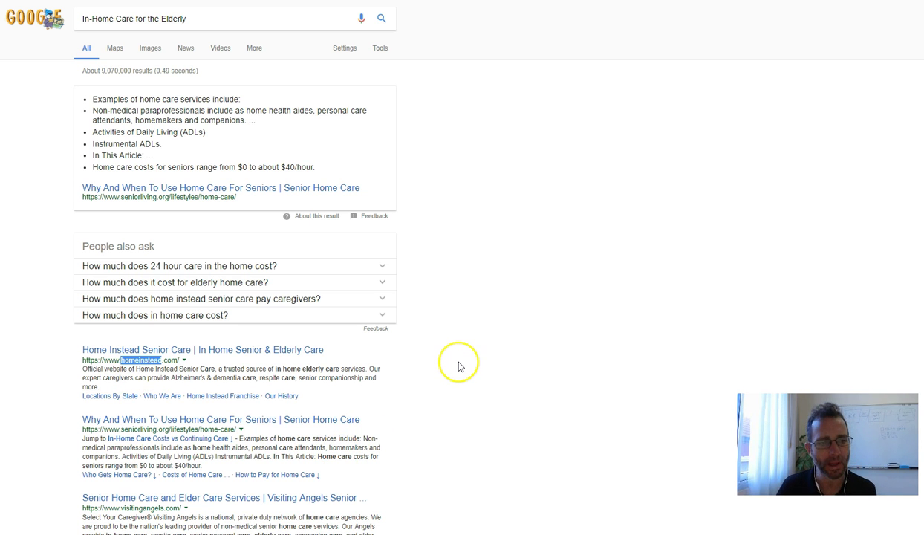
- Scroll through Google's In-Home Care for the Elderly results, led by homeinstead.com
{"action": "scroll", "coordinate": [458, 365], "scroll_direction": "down", "scroll_amount": 5}
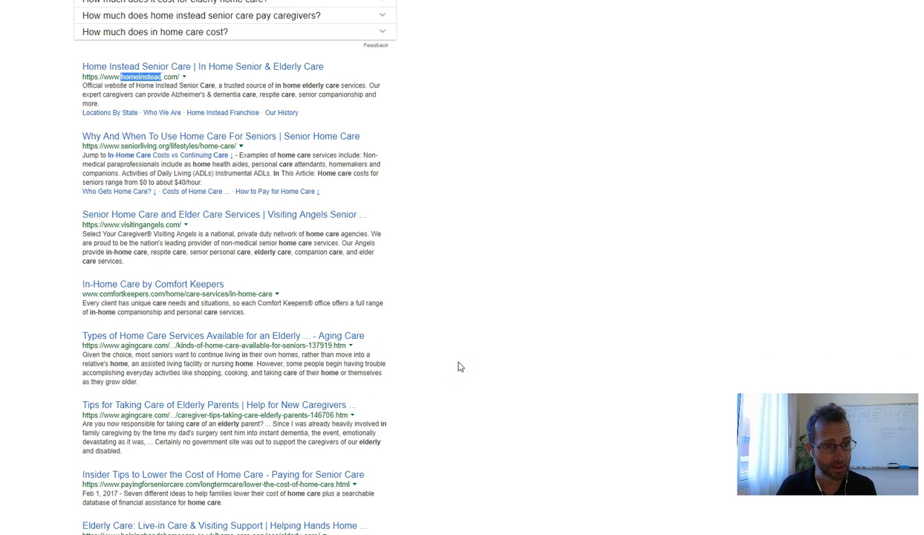
{"action": "scroll", "coordinate": [458, 365], "scroll_direction": "down", "scroll_amount": 5}
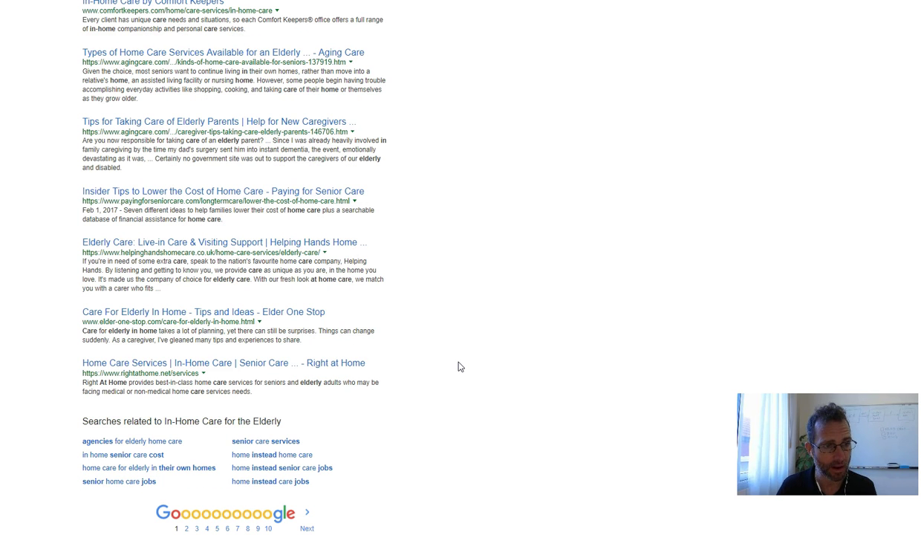
{"action": "scroll", "coordinate": [458, 366], "scroll_direction": "up", "scroll_amount": 10}
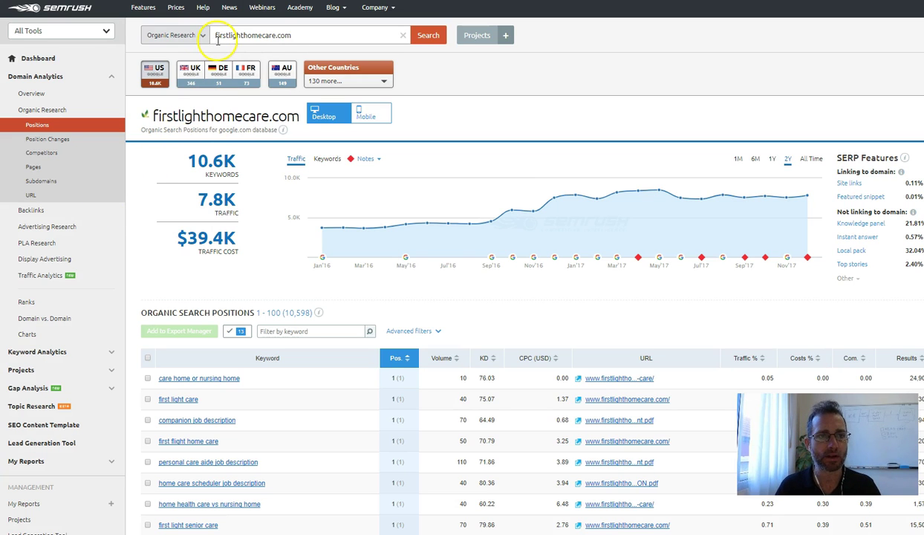
{"action": "left_click_drag", "start_coordinate": [185, 161], "coordinate": [239, 172]}
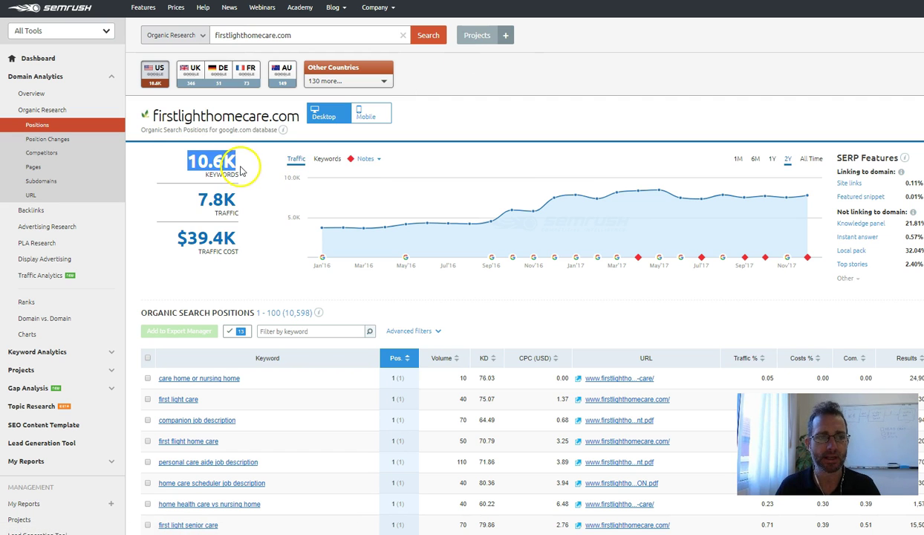
{"action": "left_click_drag", "start_coordinate": [182, 202], "coordinate": [240, 208]}
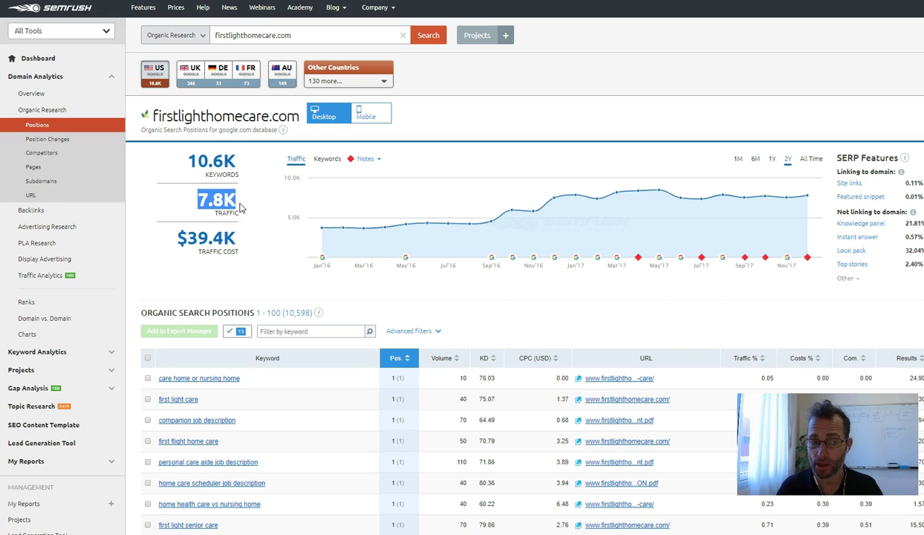
{"action": "left_click_drag", "start_coordinate": [161, 236], "coordinate": [236, 243]}
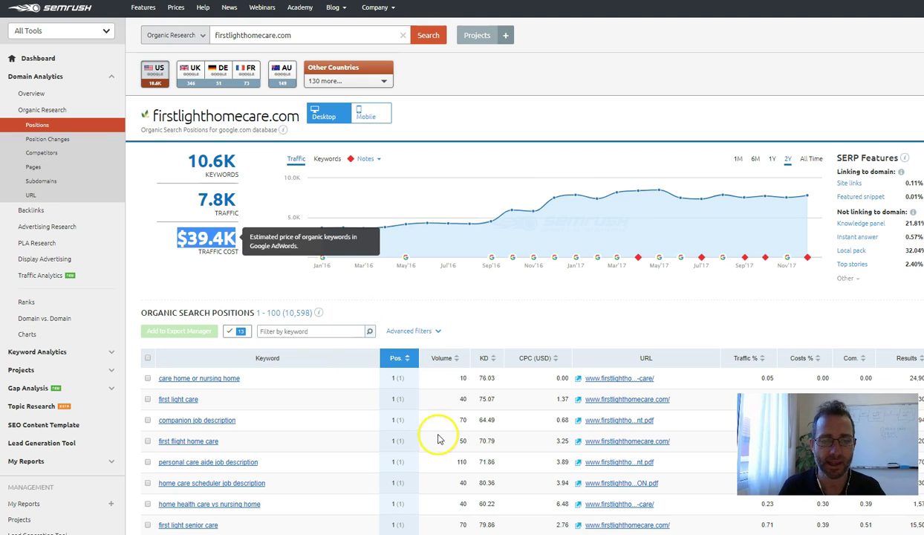
{"action": "left_click", "coordinate": [375, 282]}
{"action": "mouse_move", "coordinate": [313, 230]}
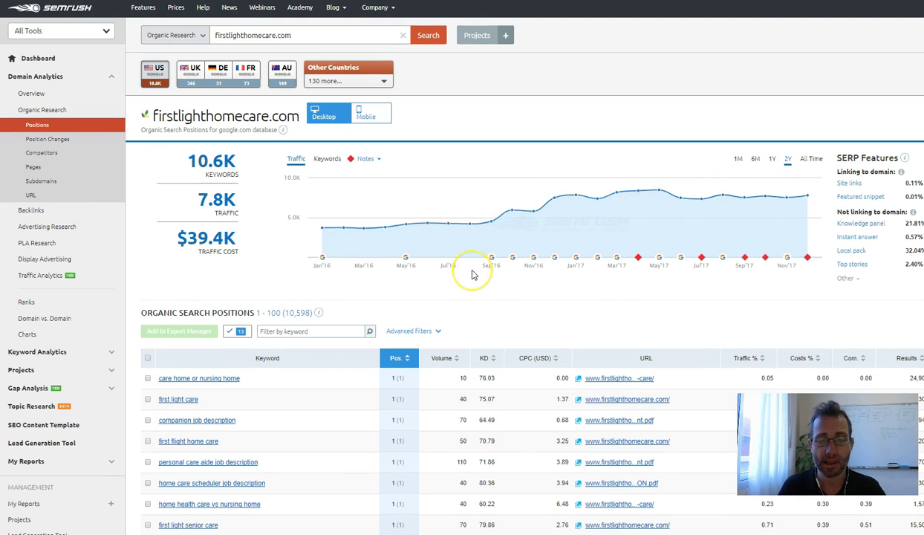
- Scroll through firstlighthomecare.com's organic keywords filtered to positions greater than 10
{"action": "scroll", "coordinate": [471, 271], "scroll_direction": "down", "scroll_amount": 5}
{"action": "scroll", "coordinate": [468, 267], "scroll_direction": "down", "scroll_amount": 10}
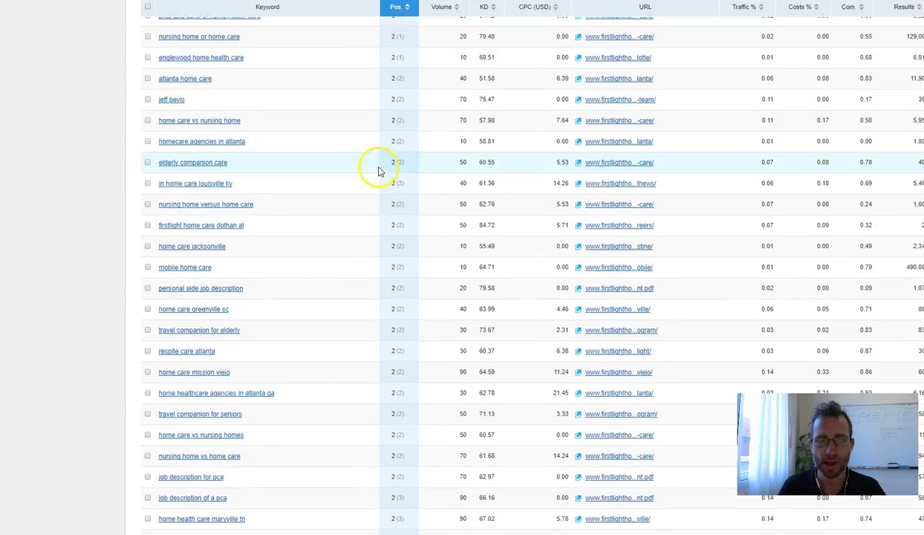
{"action": "scroll", "coordinate": [377, 170], "scroll_direction": "up", "scroll_amount": 8}
{"action": "scroll", "coordinate": [377, 170], "scroll_direction": "up", "scroll_amount": 12}
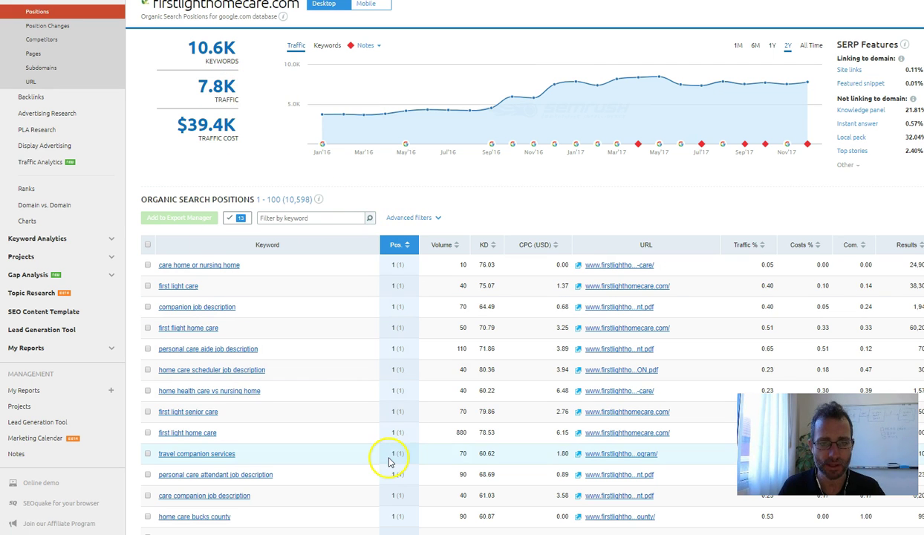
{"action": "scroll", "coordinate": [422, 310], "scroll_direction": "down", "scroll_amount": 15}
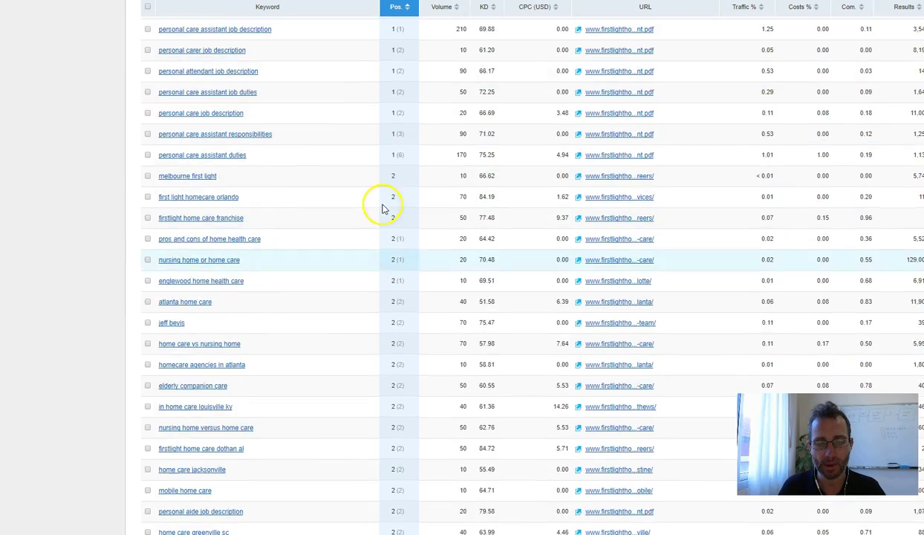
{"action": "scroll", "coordinate": [375, 219], "scroll_direction": "down", "scroll_amount": 10}
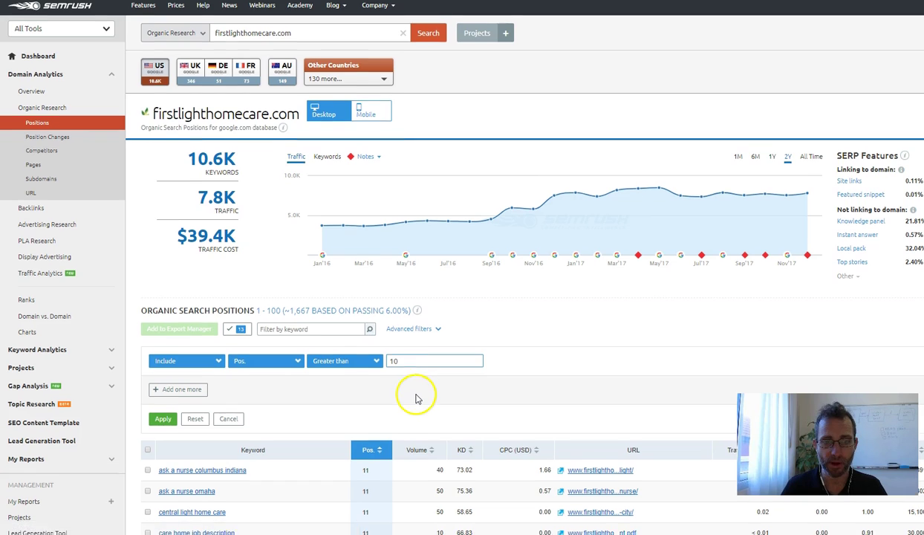
{"action": "scroll", "coordinate": [374, 155], "scroll_direction": "down", "scroll_amount": 3}
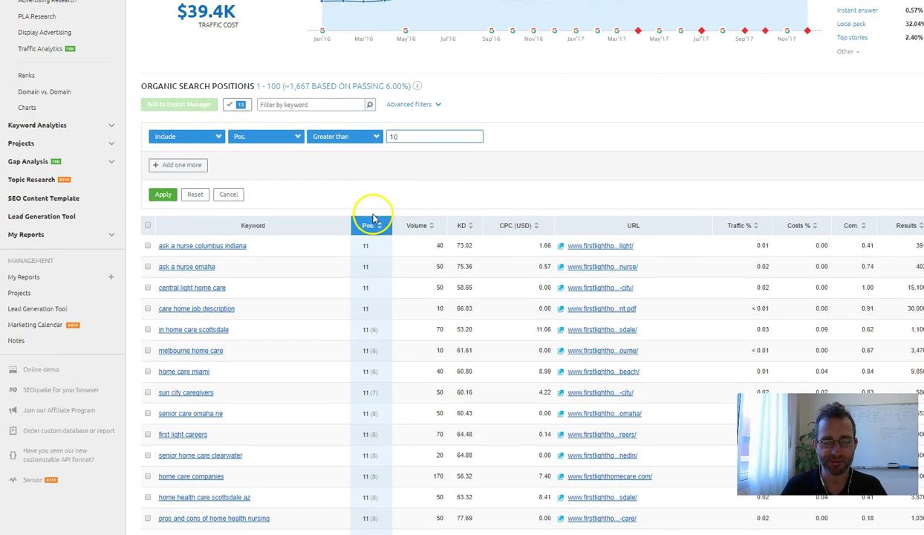
{"action": "scroll", "coordinate": [379, 199], "scroll_direction": "down", "scroll_amount": 3}
{"action": "scroll", "coordinate": [366, 93], "scroll_direction": "up", "scroll_amount": 2}
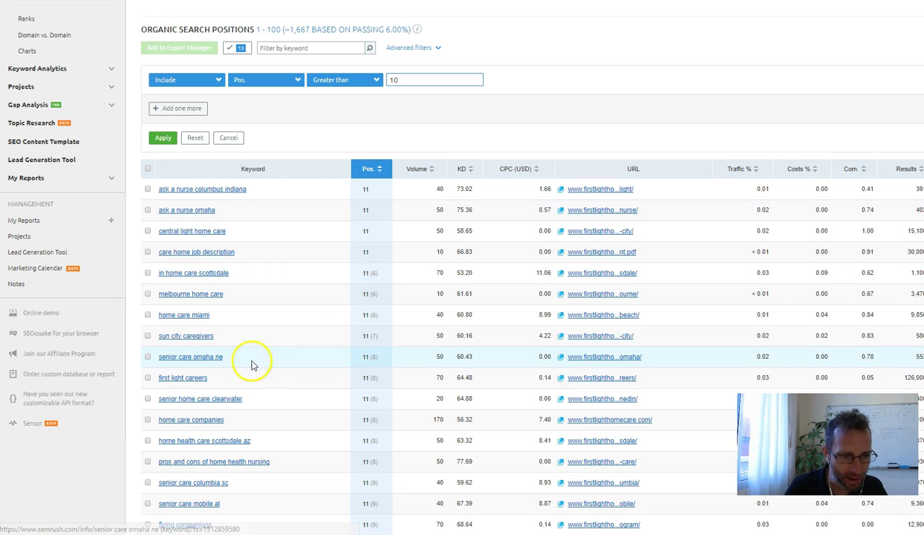
- Review the position-11 keywords among the roughly 1,667 filtered results
{"action": "scroll", "coordinate": [274, 301], "scroll_direction": "down", "scroll_amount": 3}
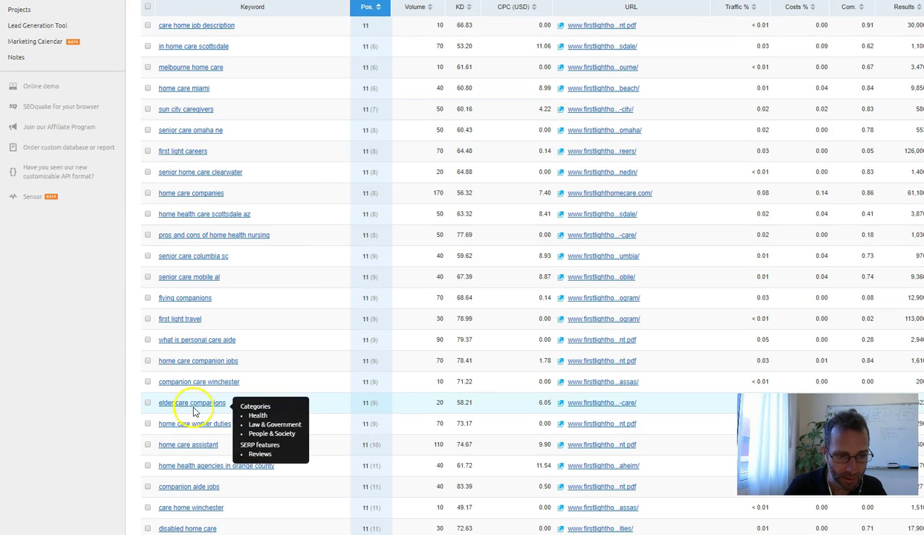
{"action": "scroll", "coordinate": [413, 189], "scroll_direction": "down", "scroll_amount": 12}
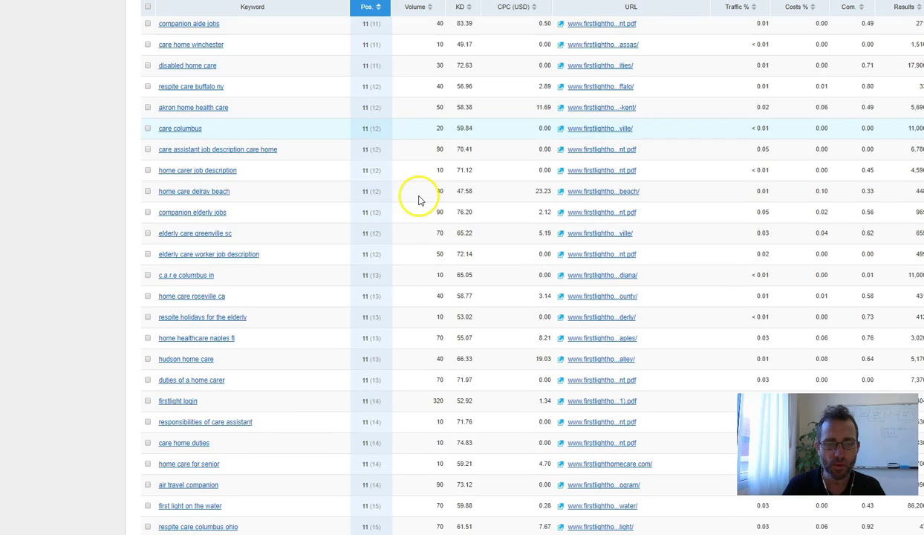
{"action": "scroll", "coordinate": [416, 200], "scroll_direction": "down", "scroll_amount": 1}
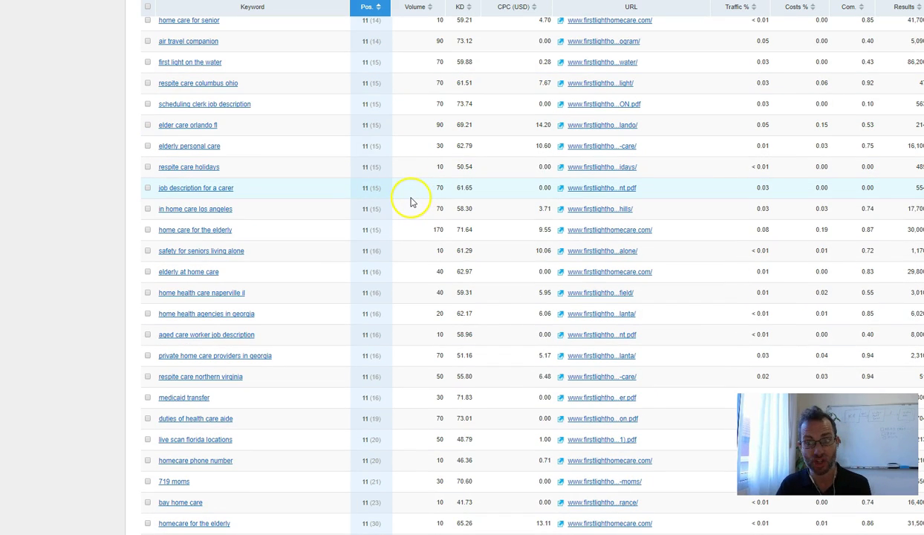
{"action": "scroll", "coordinate": [407, 204], "scroll_direction": "down", "scroll_amount": 5}
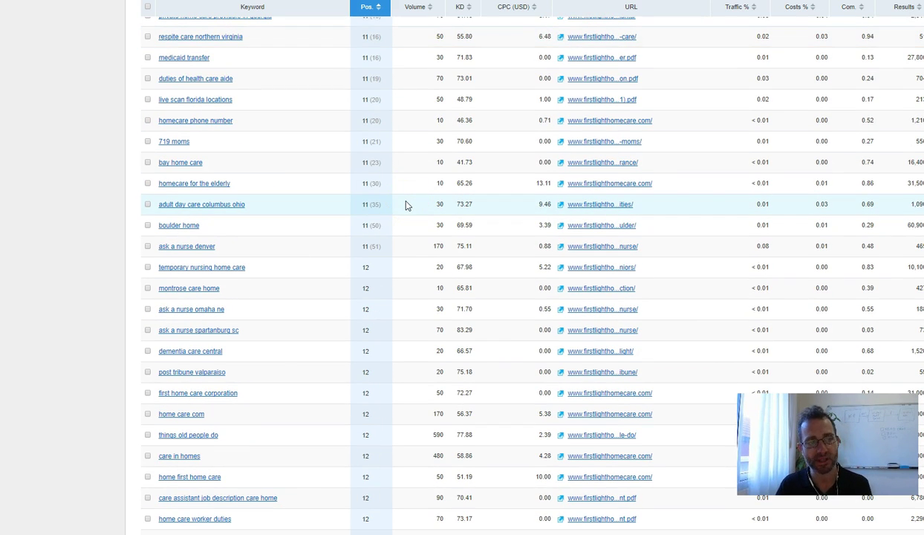
{"action": "scroll", "coordinate": [406, 206], "scroll_direction": "down", "scroll_amount": 5}
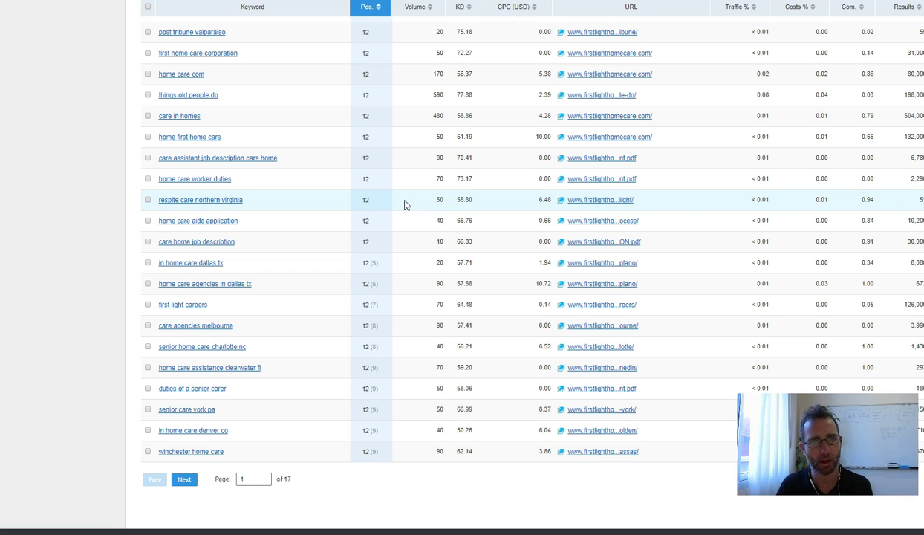
{"action": "scroll", "coordinate": [406, 205], "scroll_direction": "up", "scroll_amount": 20}
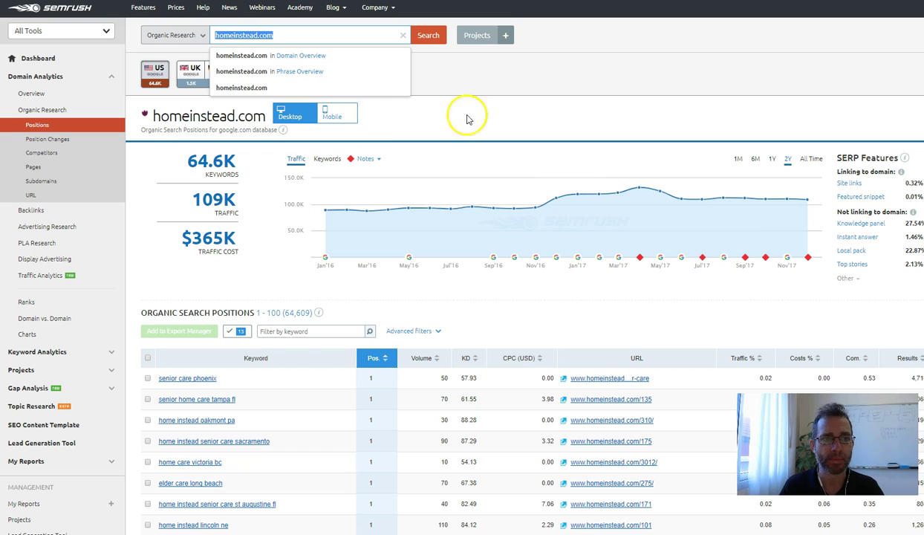
- Point out homeinstead.com's 64.6K keywords, 109K traffic and $365K cost versus firstlighthomecare.com's 7.8K traffic
{"action": "left_click", "coordinate": [467, 117]}
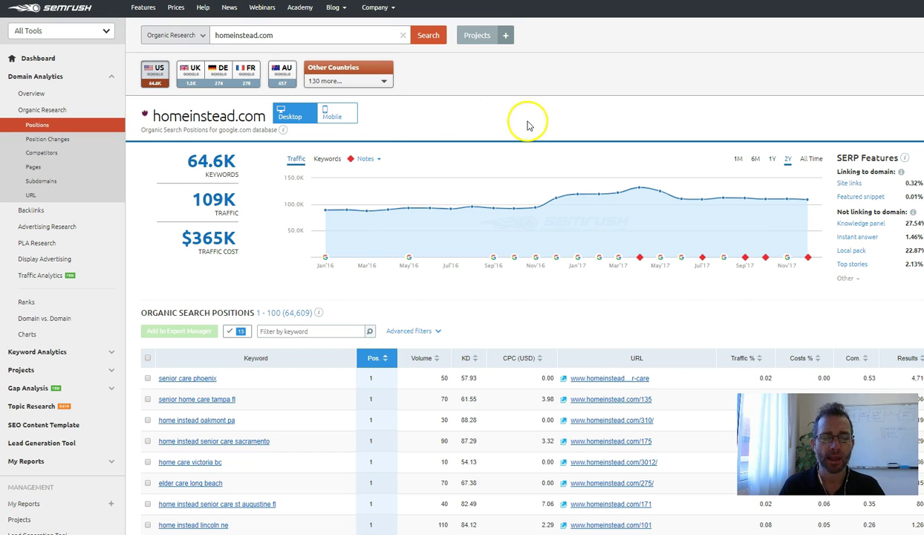
{"action": "left_click_drag", "start_coordinate": [188, 159], "coordinate": [223, 162]}
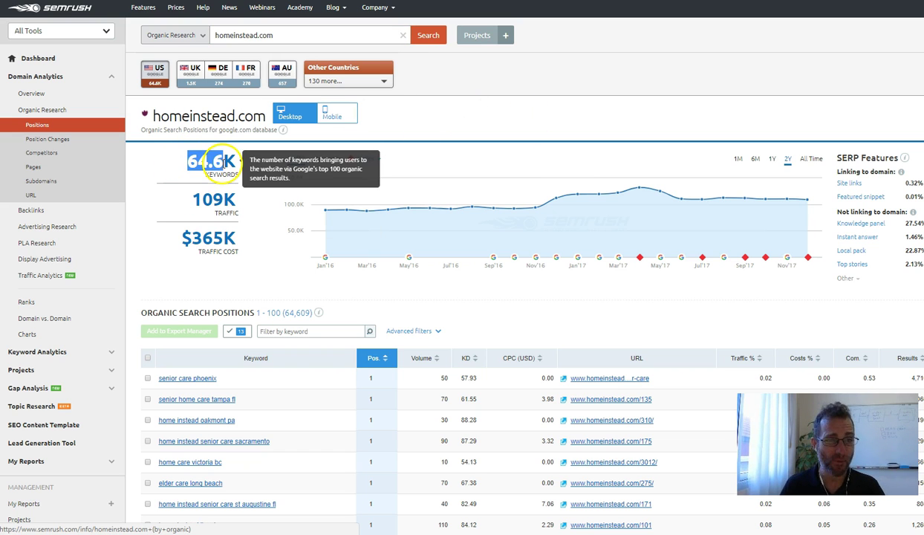
{"action": "left_click_drag", "start_coordinate": [192, 199], "coordinate": [234, 199]}
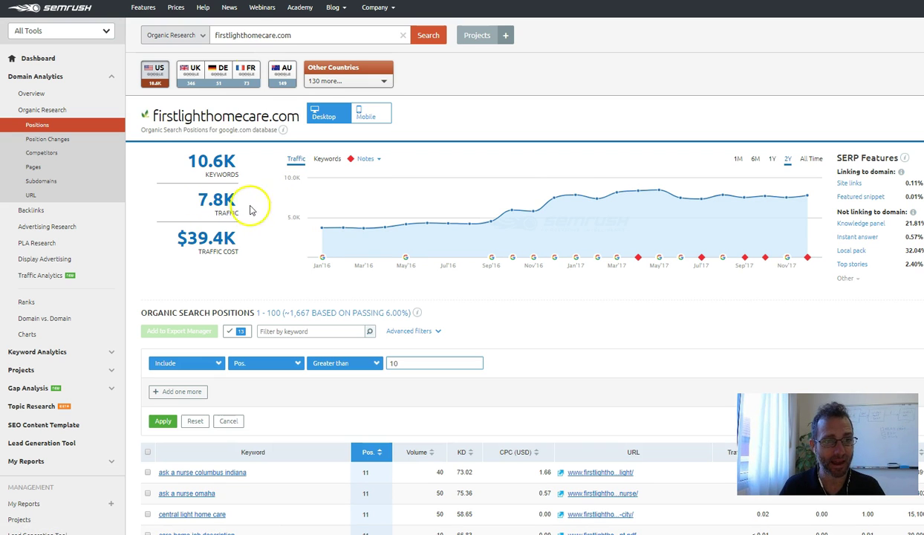
{"action": "left_click_drag", "start_coordinate": [197, 199], "coordinate": [225, 198]}
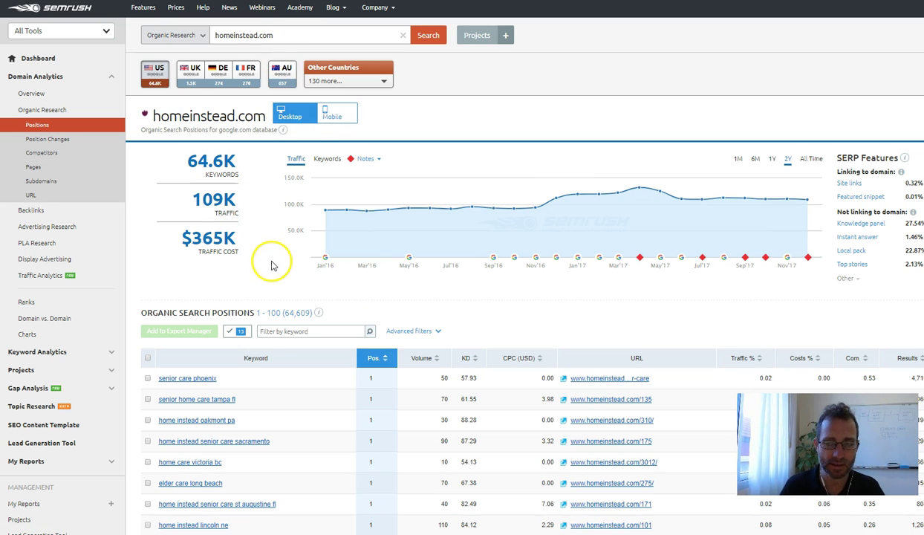
{"action": "left_click_drag", "start_coordinate": [245, 242], "coordinate": [178, 245]}
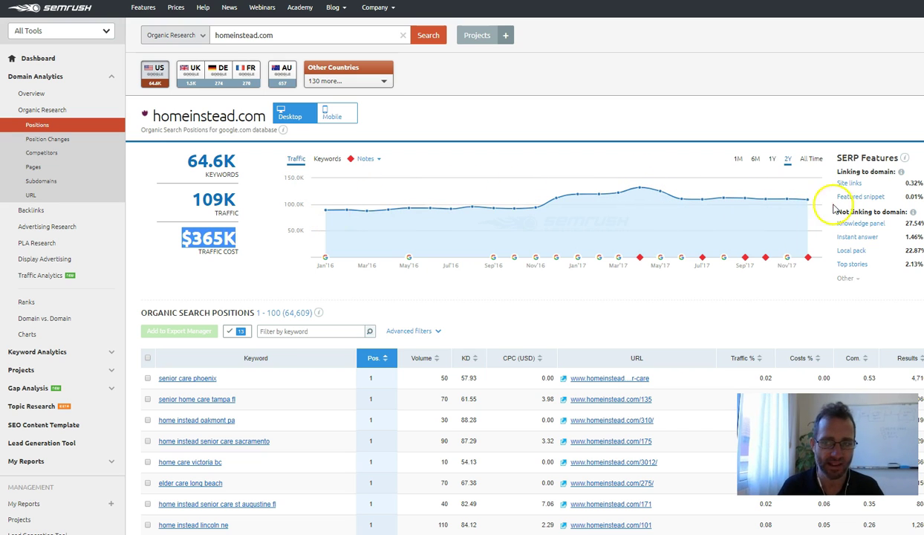
{"action": "mouse_move", "coordinate": [815, 206]}
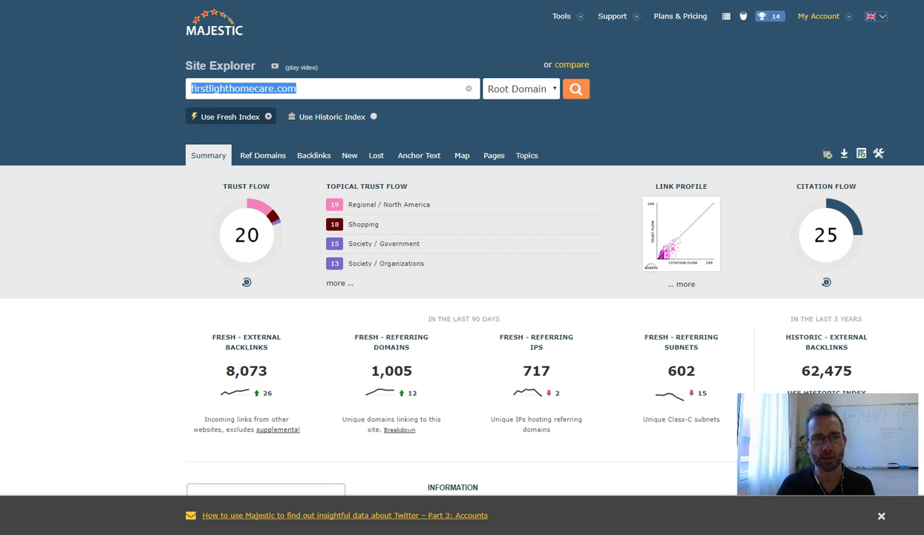
- In Majestic, highlight firstlighthomecare.com's domain and its 1,005 referring domains
{"action": "left_click", "coordinate": [144, 175]}
{"action": "left_click_drag", "start_coordinate": [340, 82], "coordinate": [86, 83]}
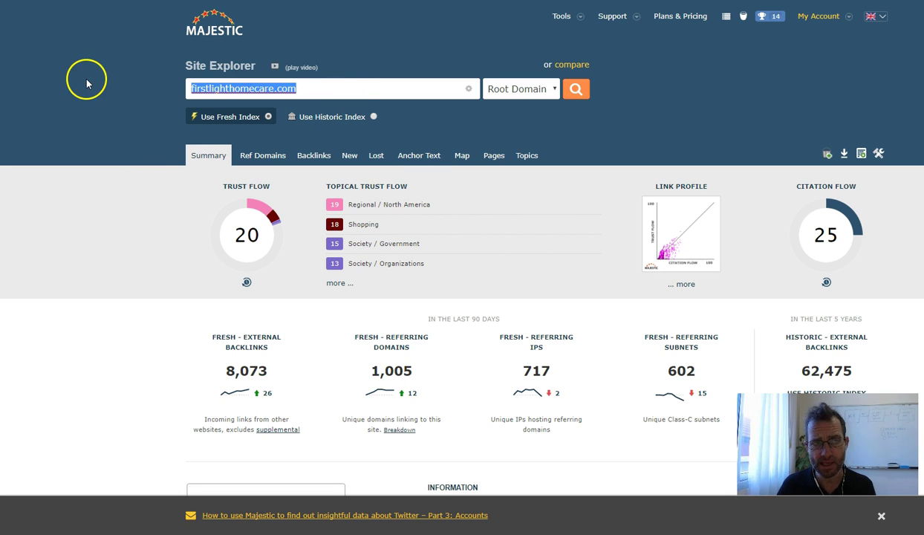
{"action": "left_click", "coordinate": [116, 231]}
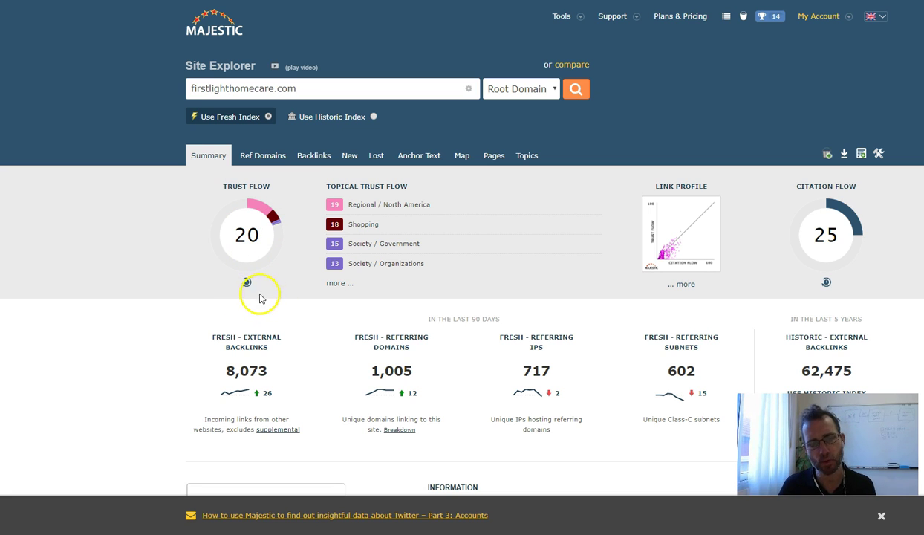
{"action": "left_click_drag", "start_coordinate": [362, 370], "coordinate": [415, 373]}
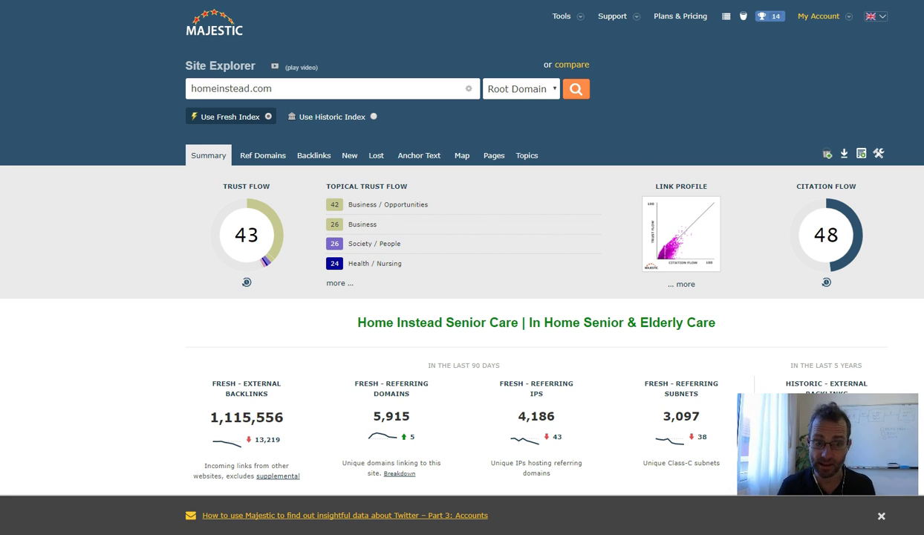
- Highlight homeinstead.com's 5,915 referring domains, comparing across the backlink tabs
{"action": "left_click_drag", "start_coordinate": [374, 416], "coordinate": [410, 427]}
{"action": "left_click", "coordinate": [477, 2]}
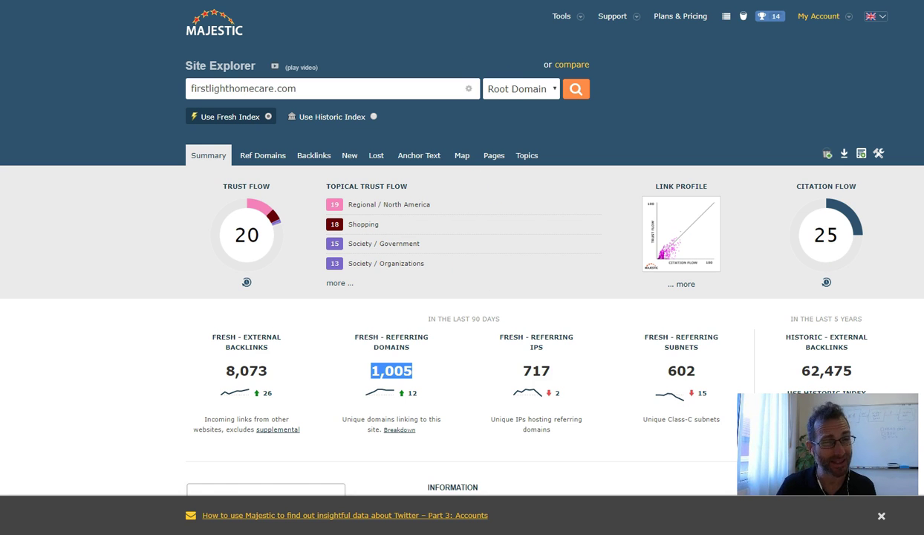
{"action": "key", "text": "ctrl+Tab"}
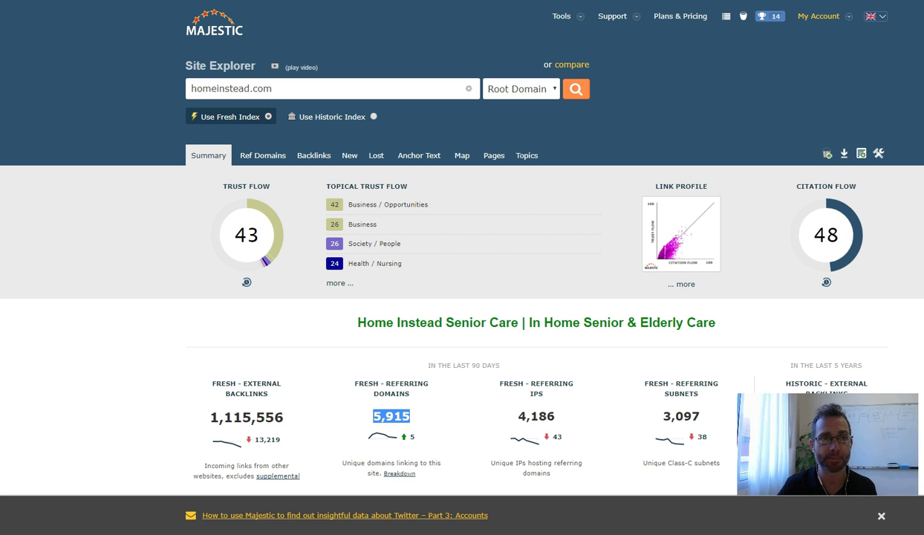
{"action": "key", "text": "ctrl+Tab"}
- Scroll the position-11 keywords such as home care delray beach, then open the Ardor Seo booking page
{"action": "scroll", "coordinate": [521, 316], "scroll_direction": "down", "scroll_amount": 15}
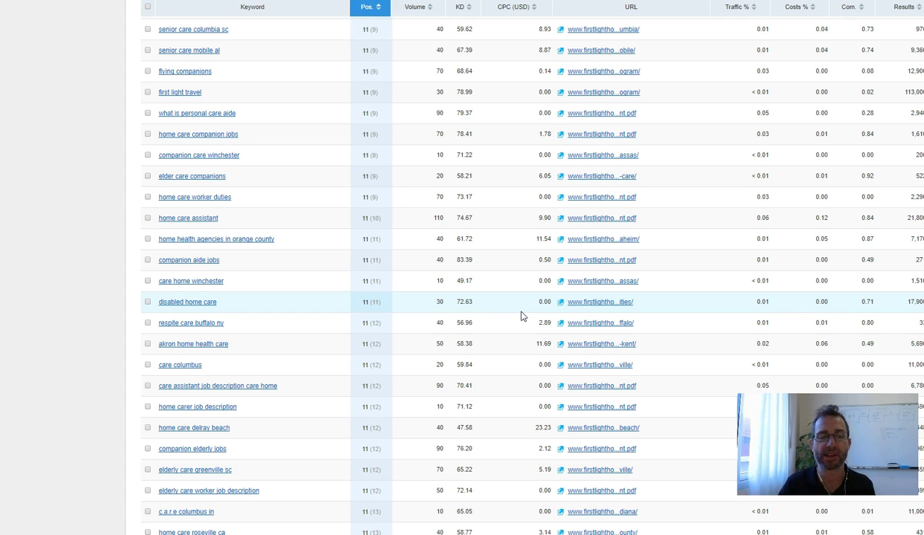
{"action": "left_click", "coordinate": [374, 428]}
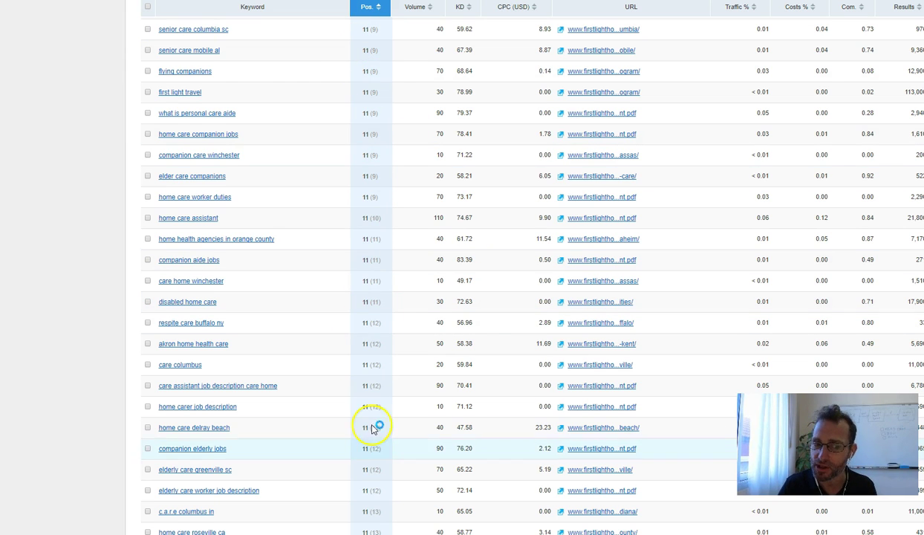